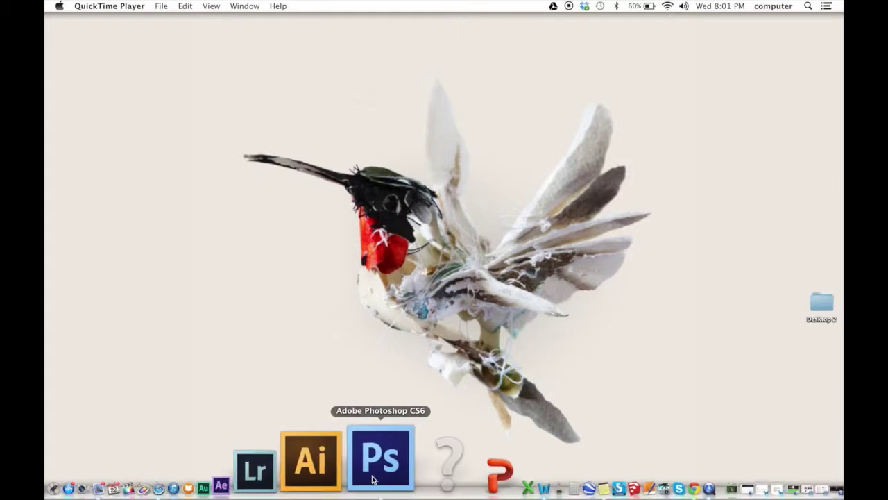
Bring Photoshop CS6 to the front from the Dock and open its File menu.
left_click(372, 479)
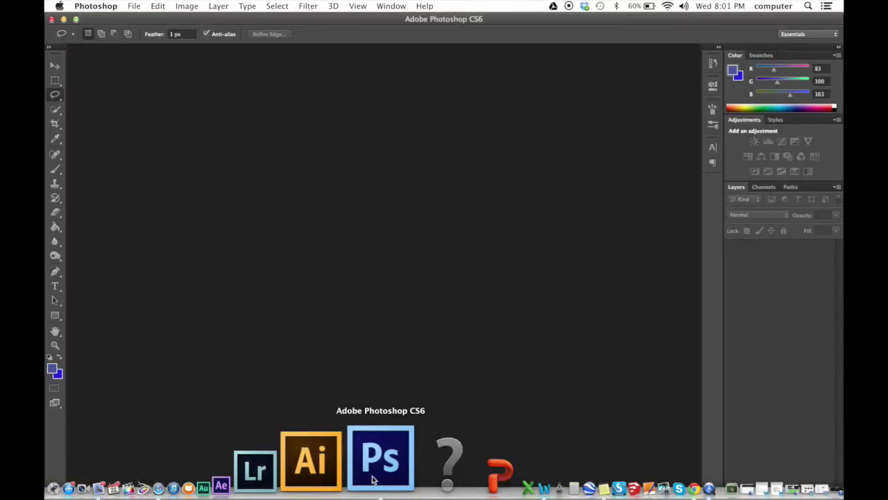
left_click(134, 6)
Create a new document 'costa rica' sized 12 × 12 inches at 96 pixels/inch.
left_click(140, 18)
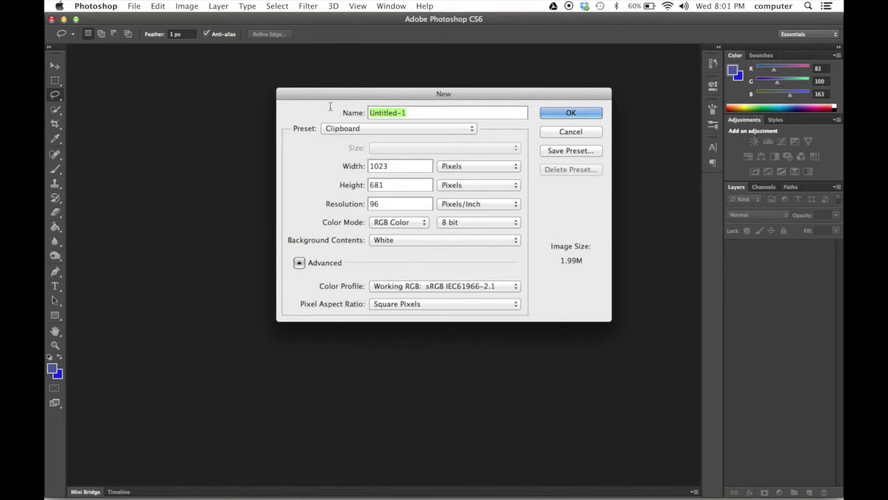
type("costa rica")
left_click(460, 170)
left_click(462, 176)
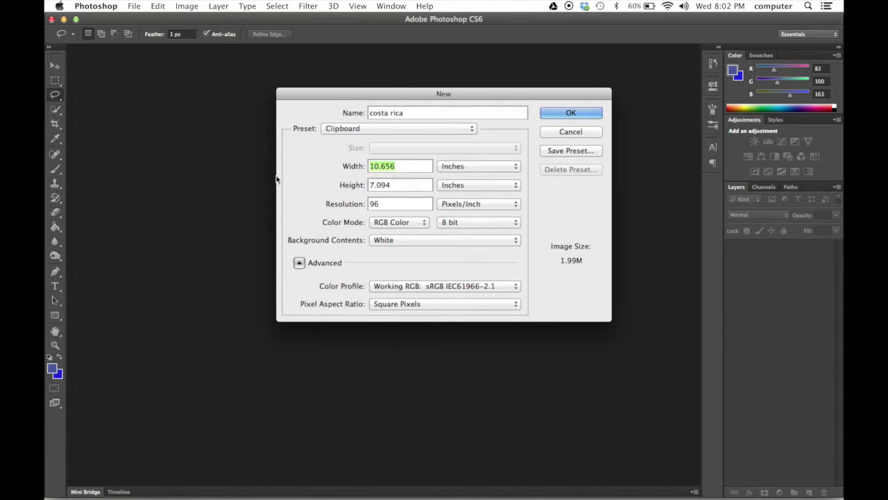
type("12")
key("Tab")
type("12")
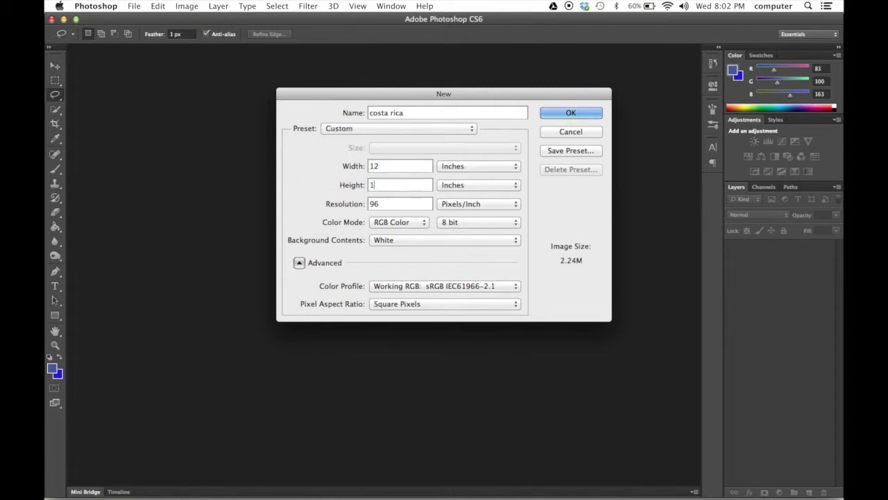
left_click(556, 114)
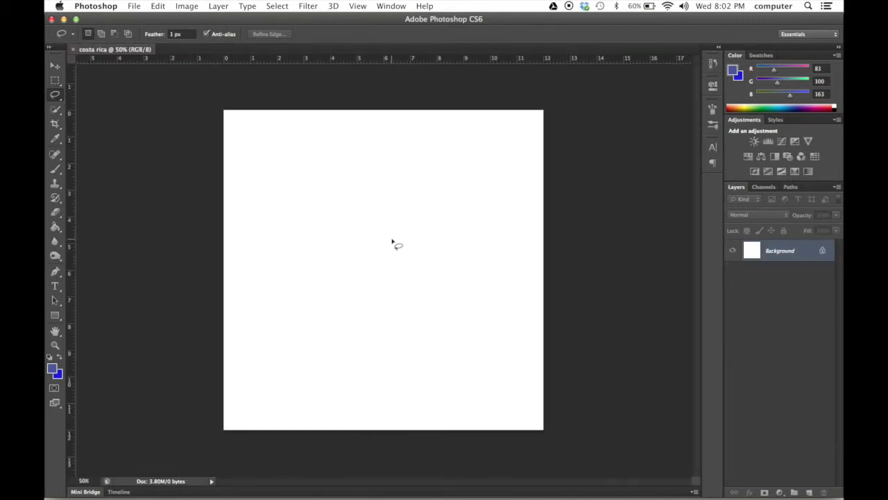
In Safari, show Google Images results for costa rica and view a waterfall photo full size.
left_click(251, 463)
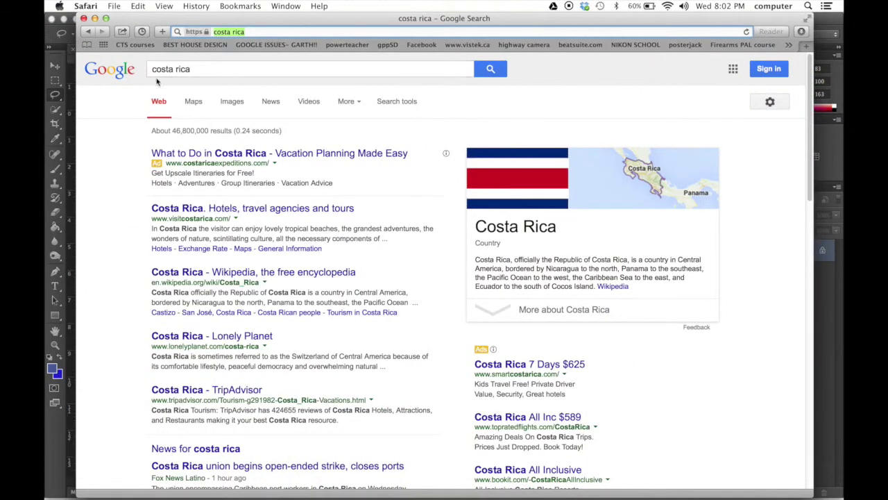
left_click(232, 102)
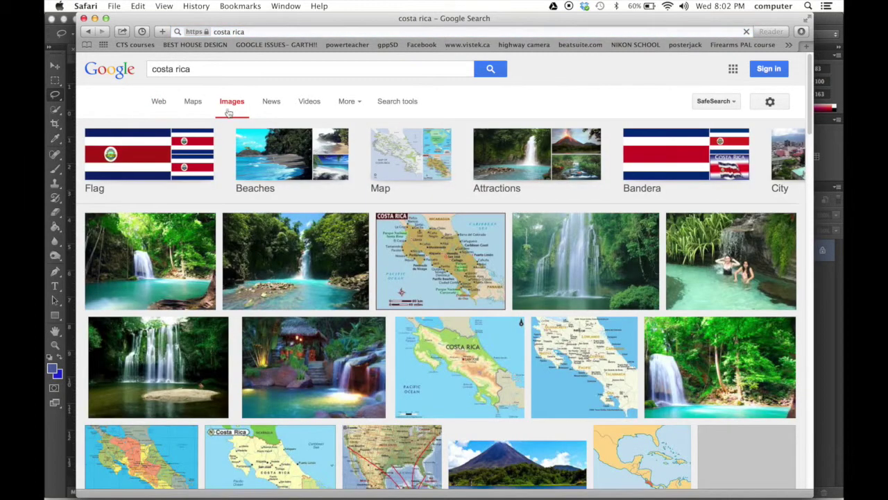
left_click(166, 280)
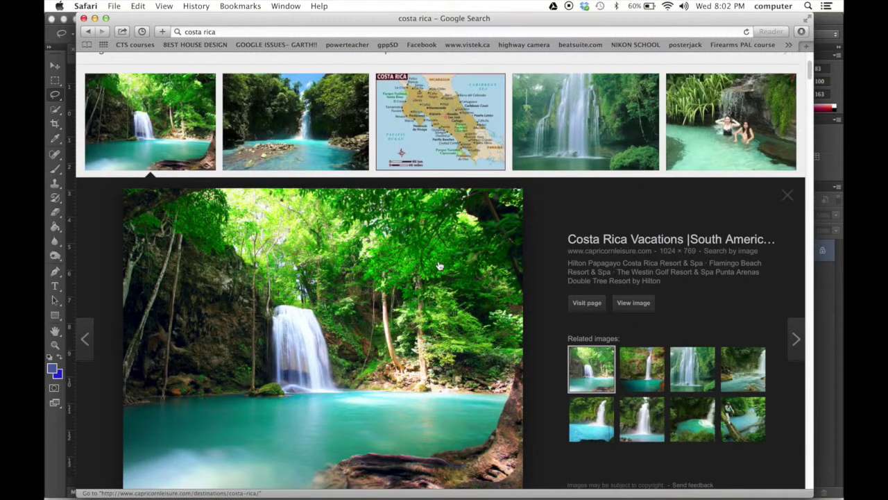
left_click(632, 304)
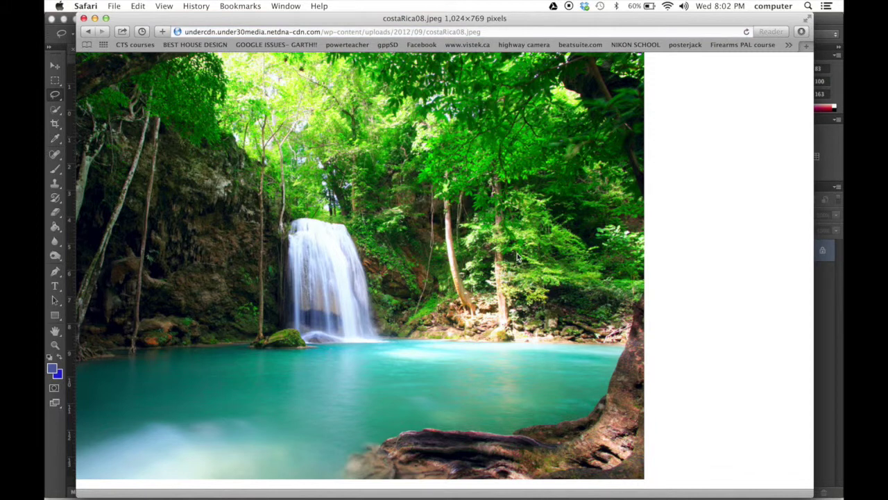
Return to the costa rica image results and put the cursor in the search box.
left_click(89, 33)
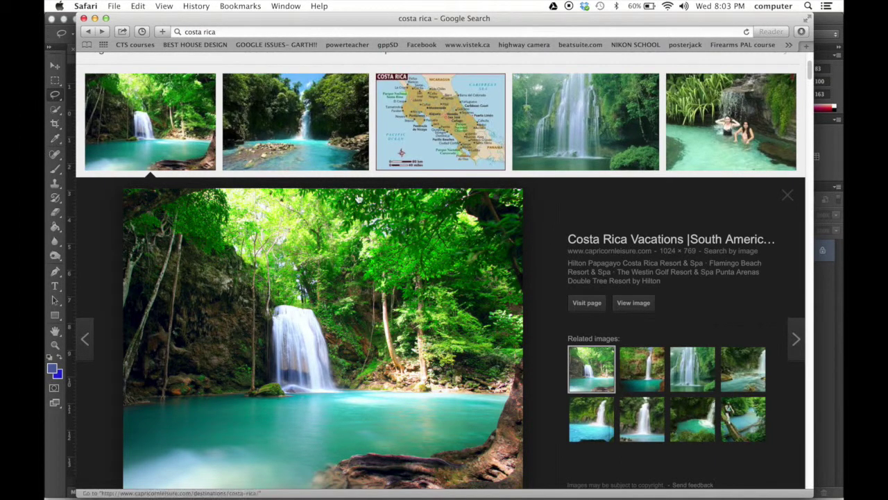
scroll(359, 199, "up", 4)
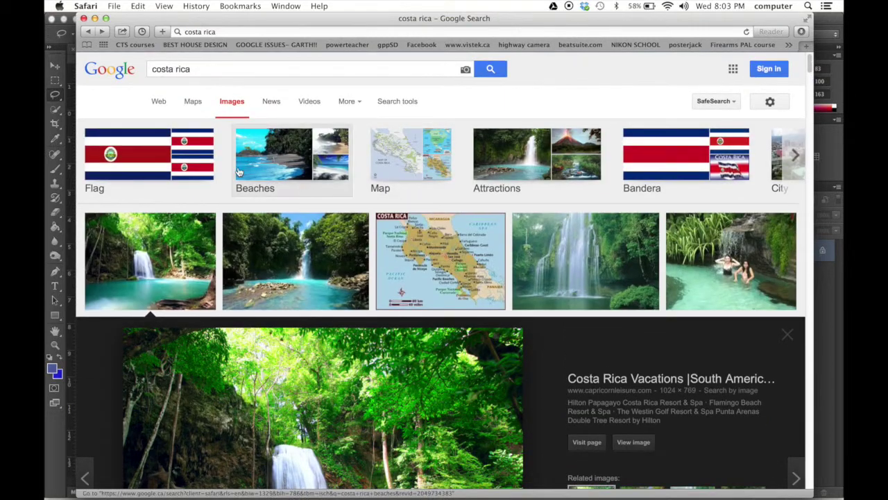
left_click(201, 68)
Search Google Images for 'costa rica map' filtered to Large size.
type("map")
key("Return")
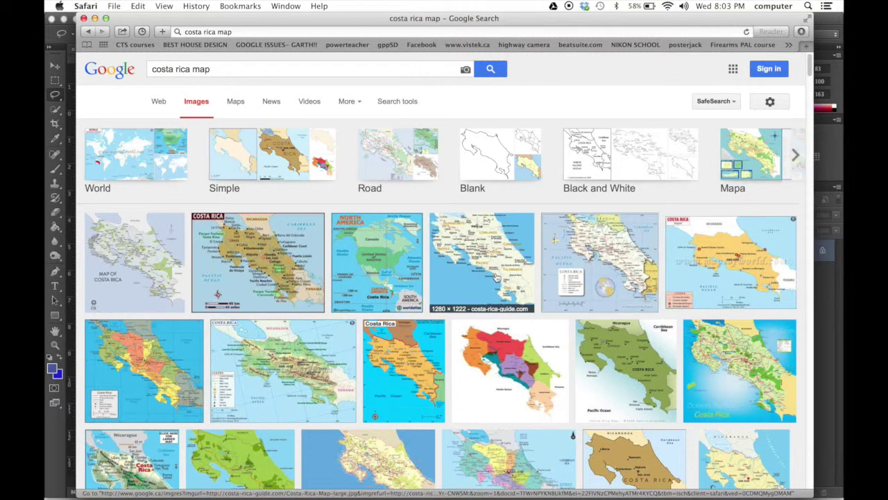
left_click(399, 103)
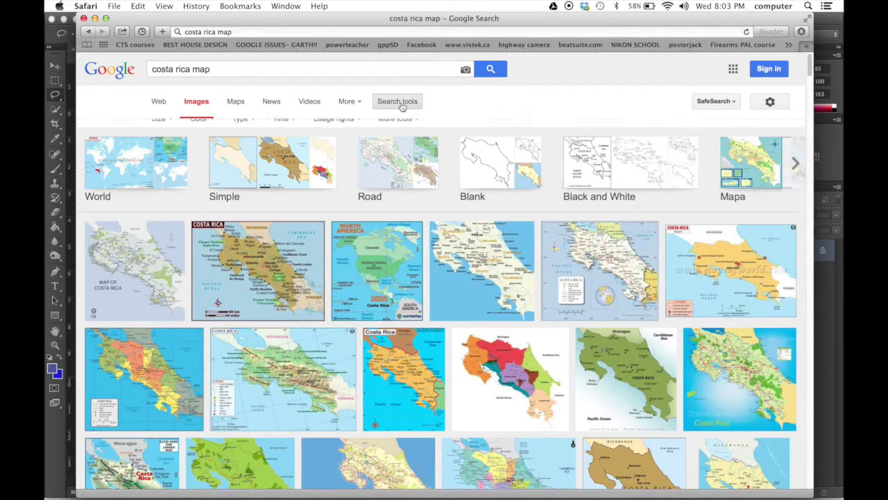
left_click(171, 129)
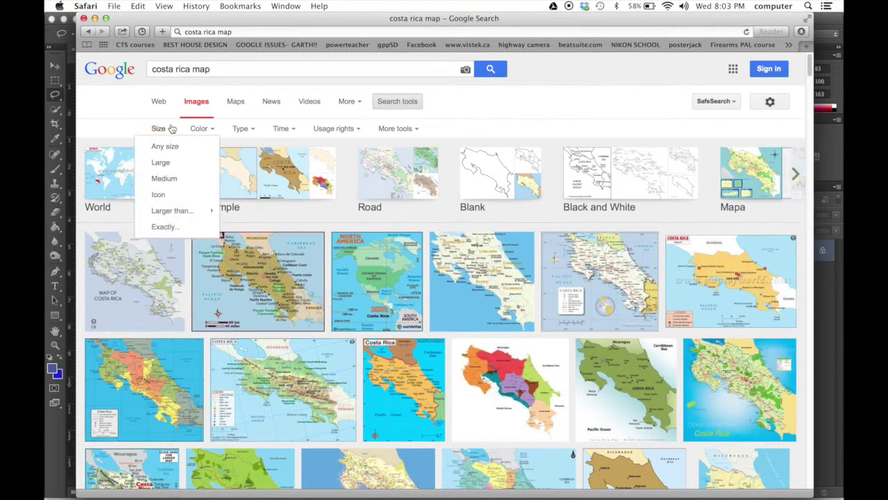
left_click(161, 162)
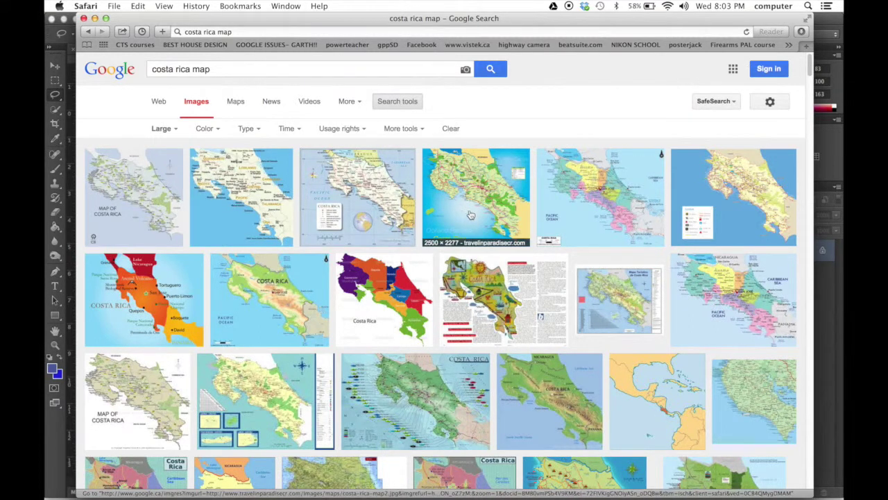
Open the fourth map result, costa-rica-map2.jpg at 2,500 × 2,277, full size.
left_click(477, 214)
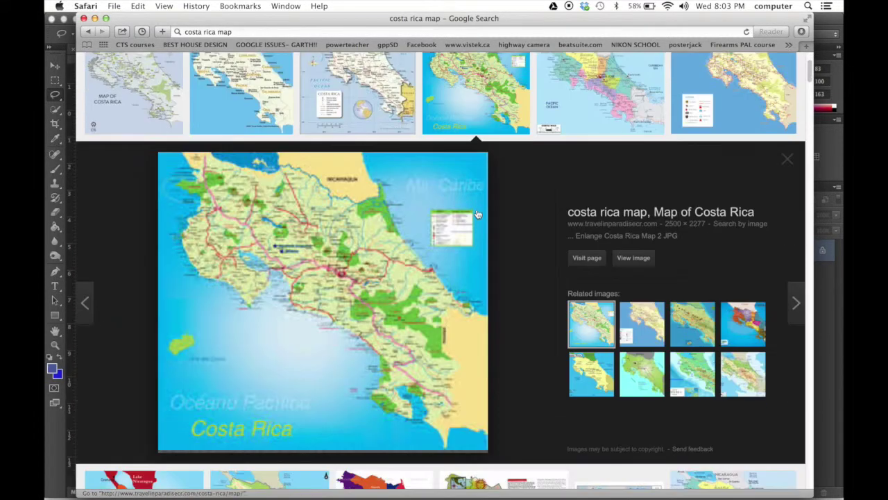
left_click(633, 258)
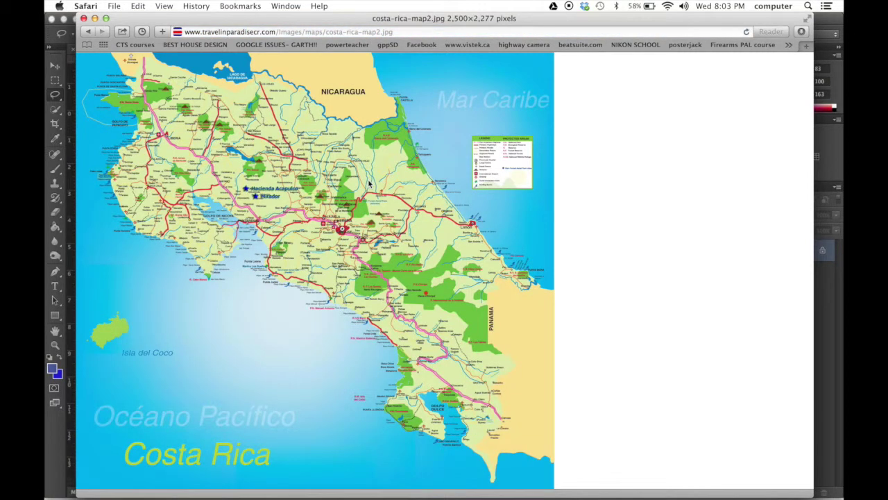
right_click(369, 183)
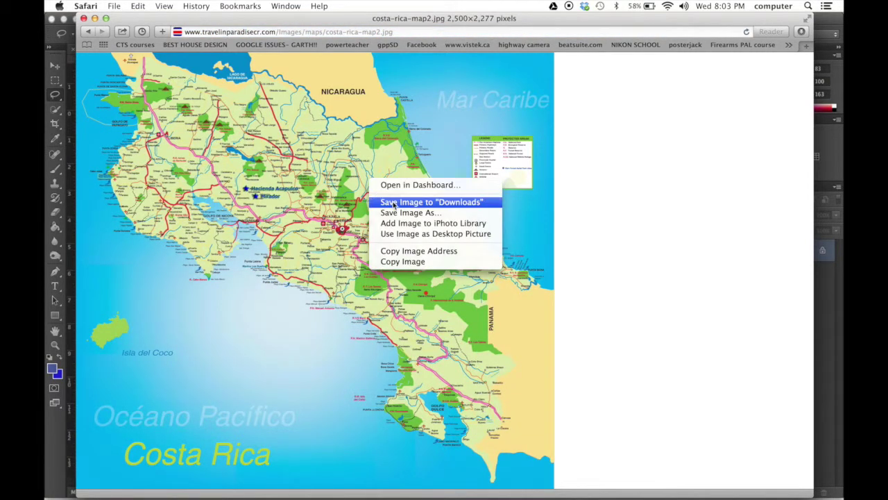
Save the map image to Downloads and minimise the Safari window.
left_click(393, 203)
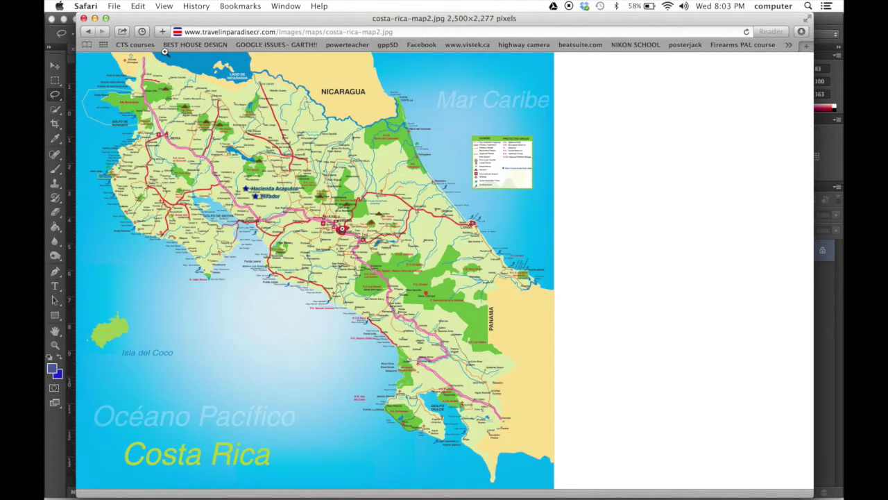
left_click(96, 18)
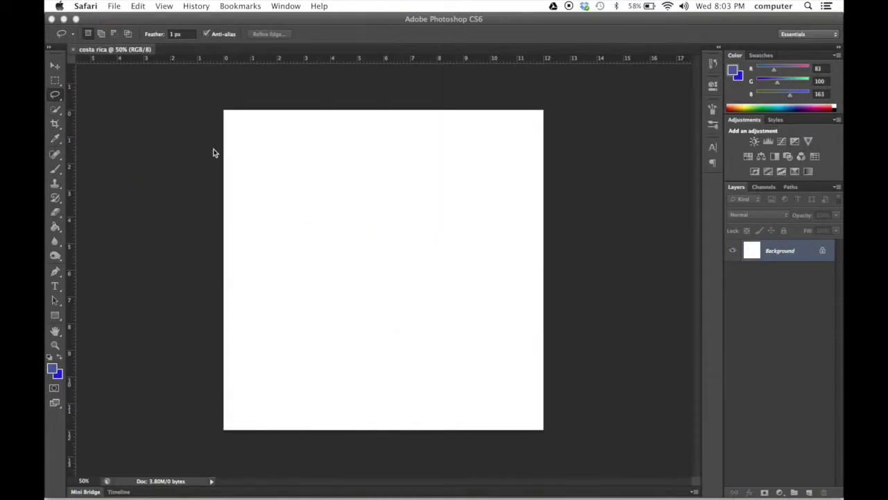
Place costa-rica-map2.jpg from Downloads into the costa rica document as a layer.
left_click(213, 149)
left_click(134, 6)
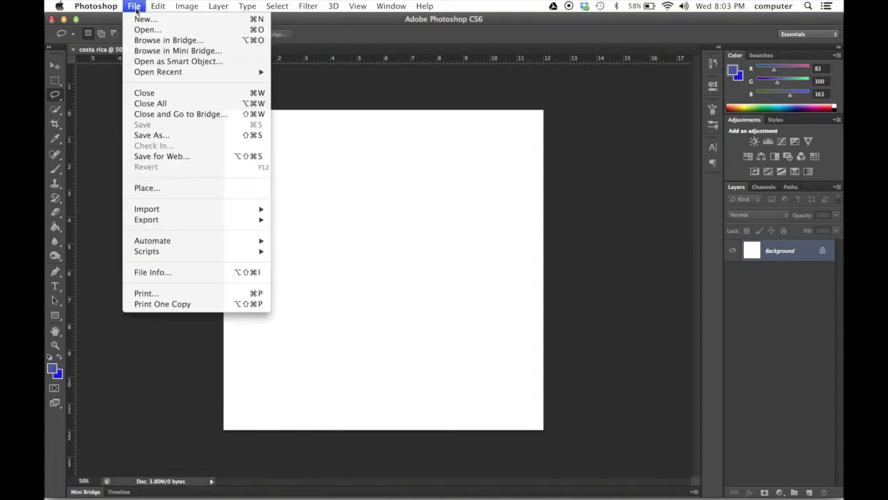
left_click(151, 186)
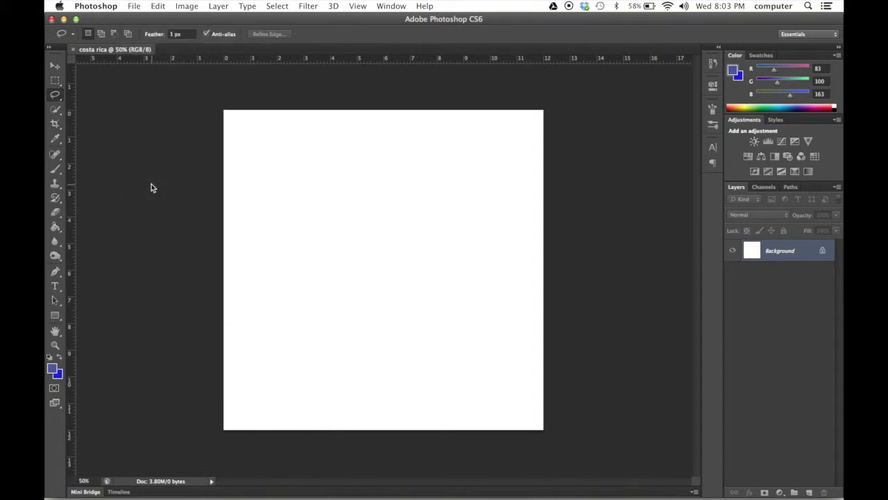
left_click(404, 180)
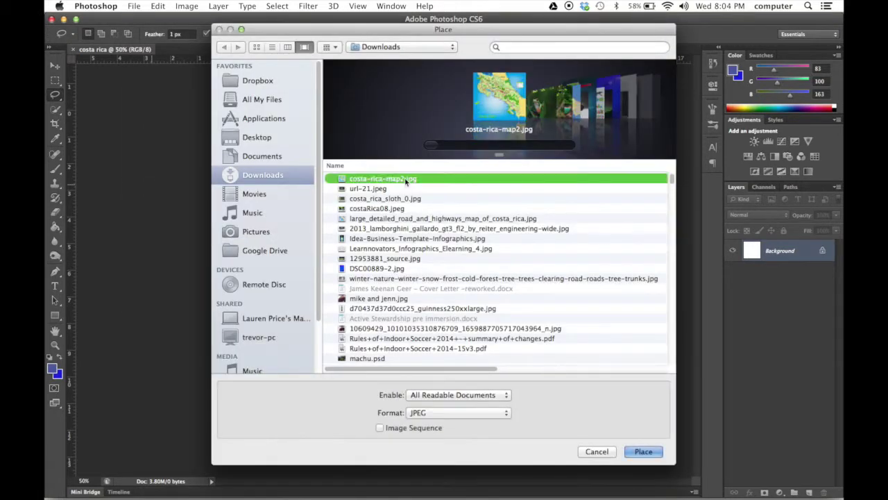
left_click(644, 451)
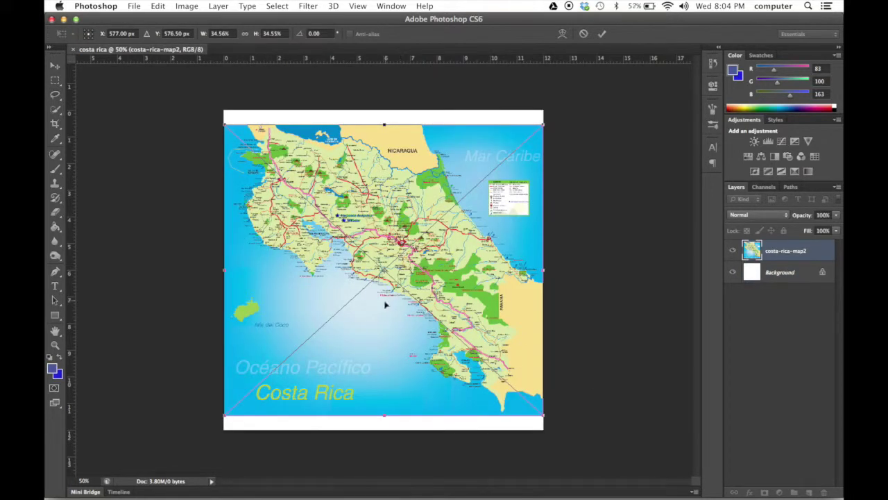
key("Return")
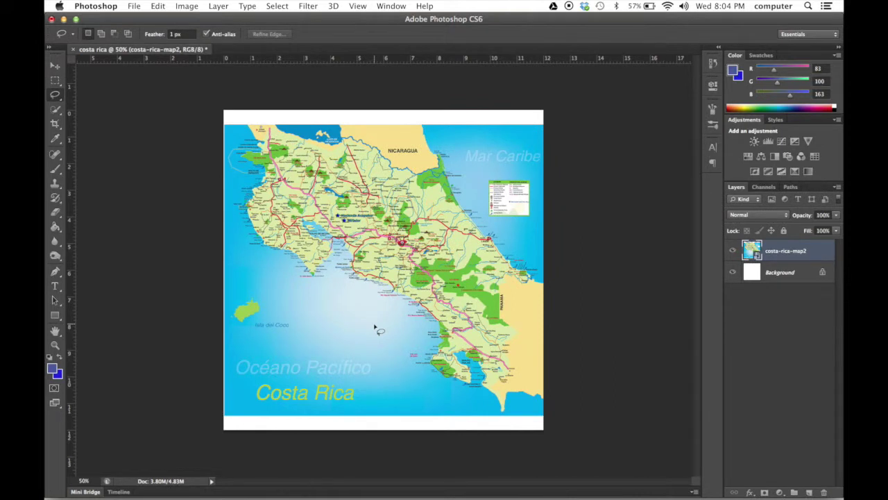
Place the red-eyed frog photo url-21.jpeg into the document.
left_click(134, 6)
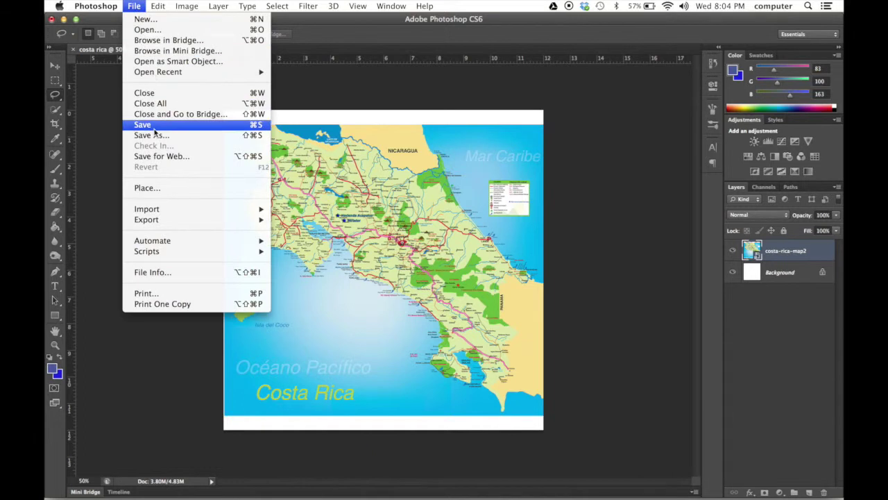
left_click(156, 188)
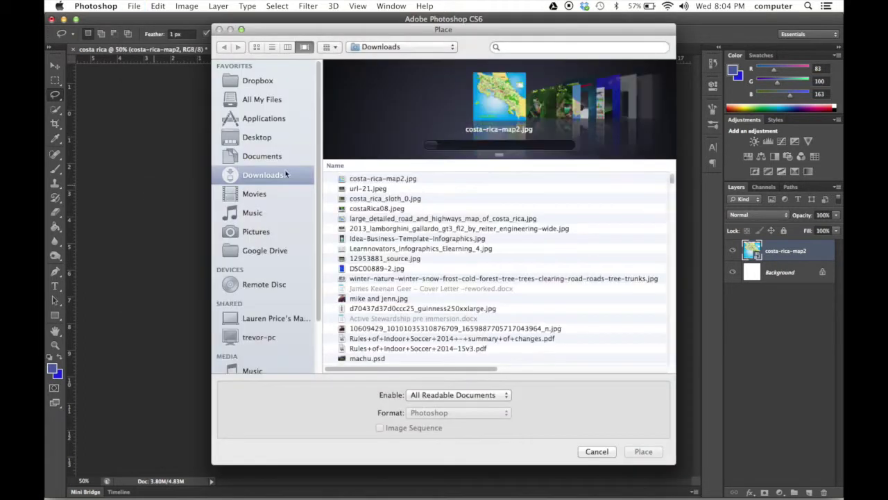
left_click(537, 107)
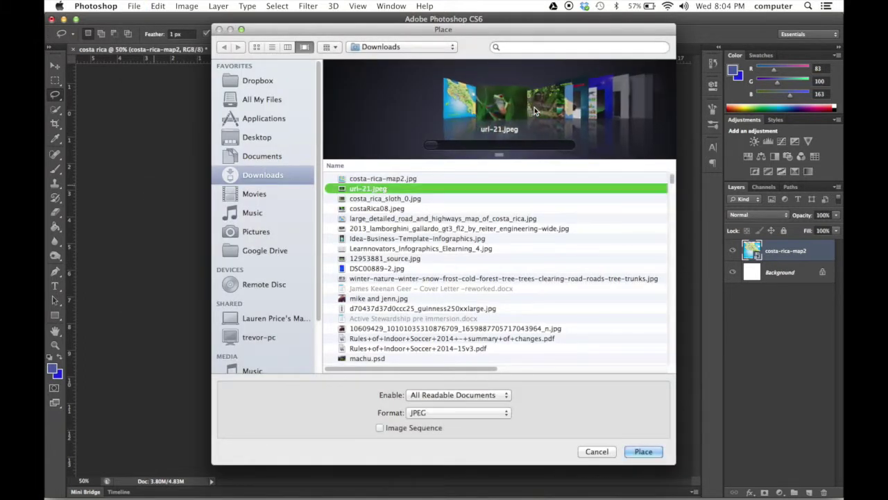
left_click(643, 451)
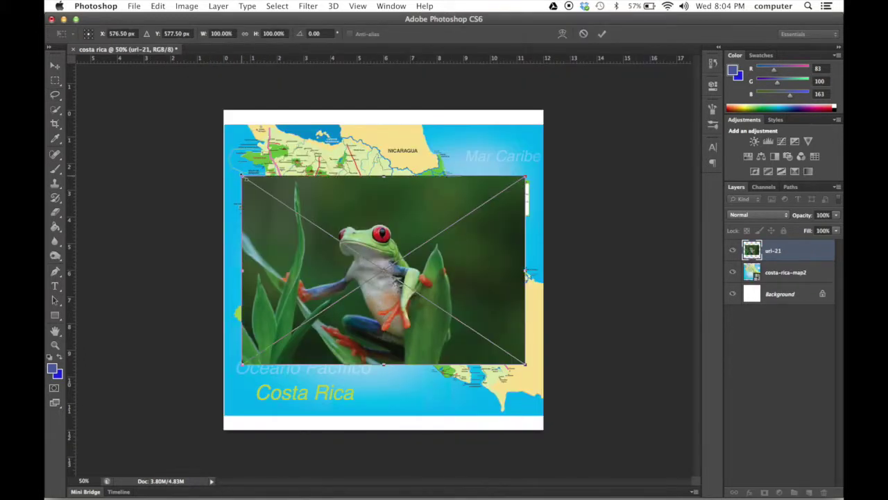
Shrink the frog photo and move it over the map's western side.
left_click_drag(242, 178, 417, 281)
left_click_drag(456, 338, 279, 250)
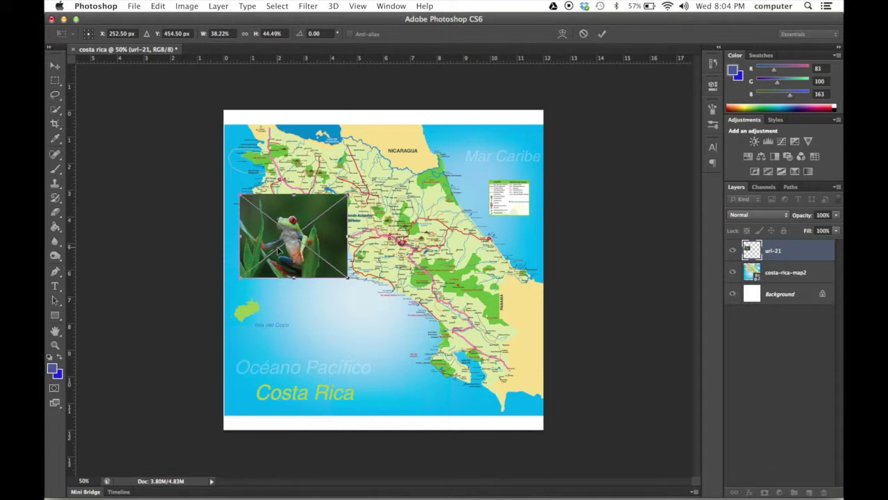
key("Return")
key("l")
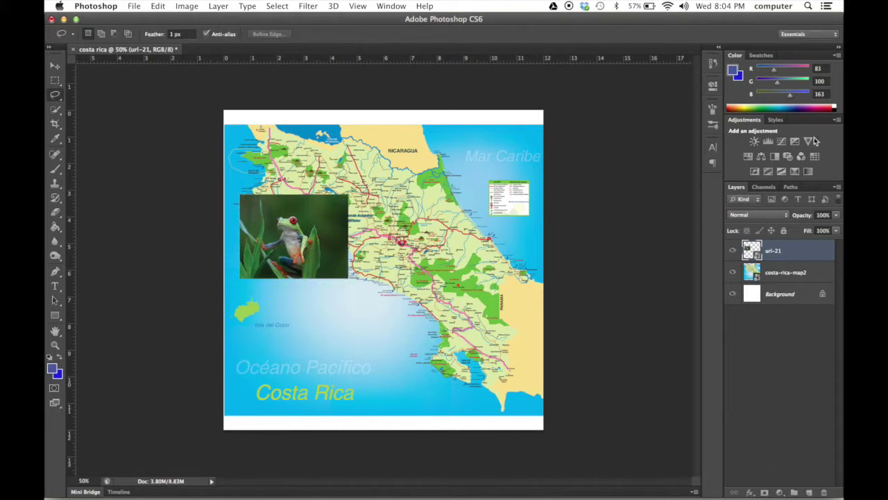
Lower the url-21 frog layer's opacity to about 37% in the Layers panel.
left_click(837, 216)
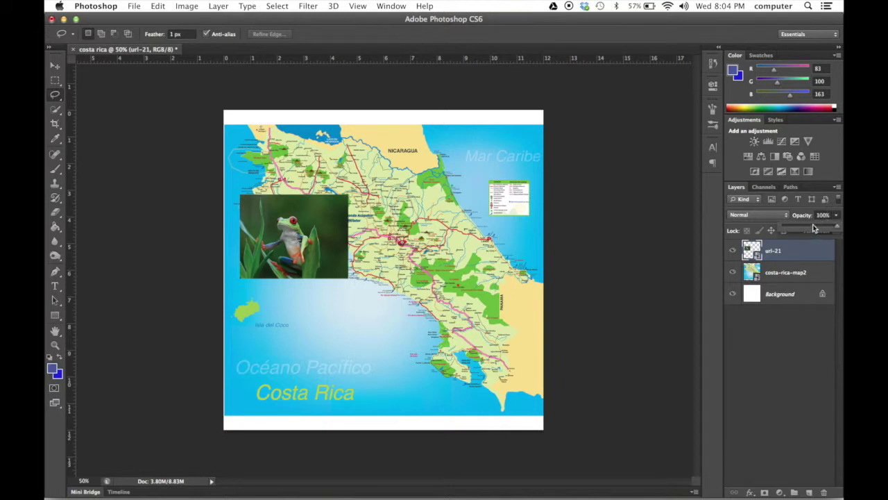
left_click(814, 228)
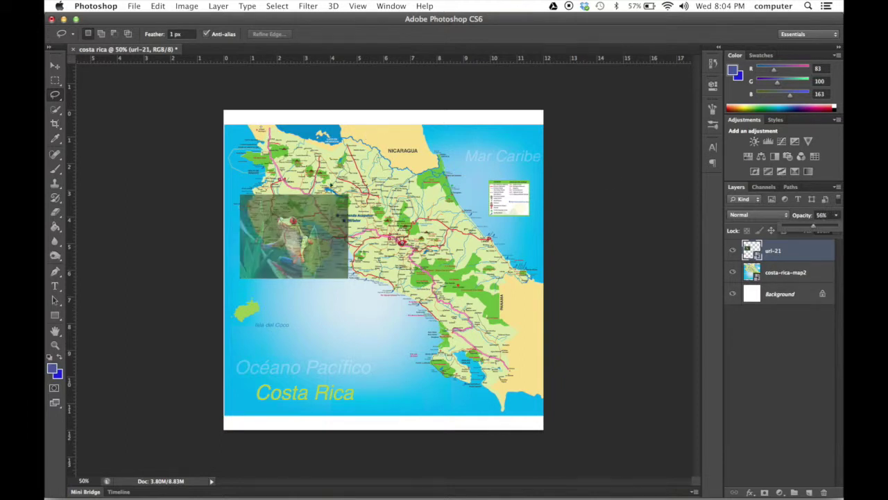
left_click(801, 225)
left_click_drag(801, 229, 802, 229)
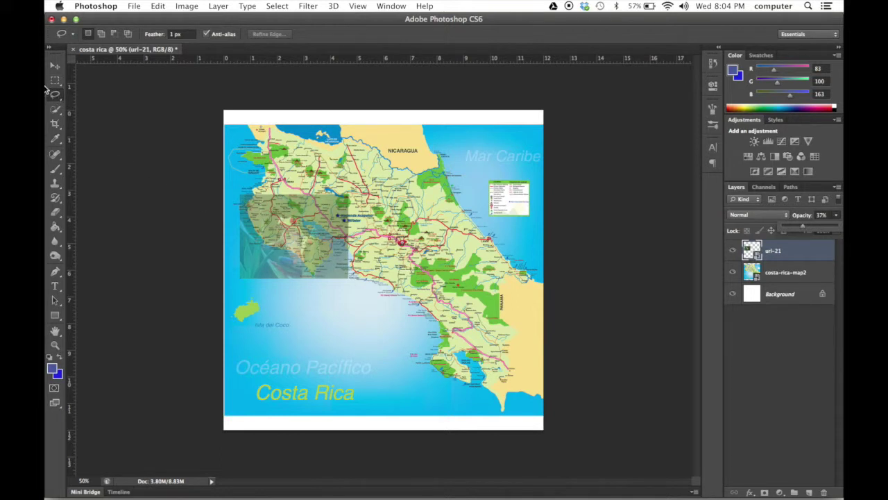
Lasso-select along the western coastline over the frog photo; deleting fails on the smart object.
left_click_drag(55, 96, 91, 98)
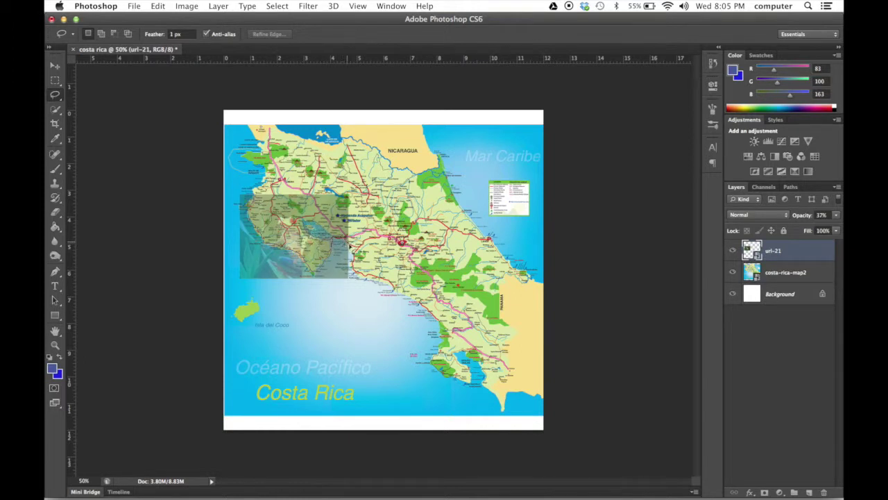
mouse_move(355, 278)
left_mouse_down()
mouse_move(302, 300)
mouse_move(237, 290)
left_mouse_up()
mouse_move(229, 258)
left_mouse_down()
mouse_move(245, 172)
mouse_move(256, 197)
left_mouse_up()
key("BackSpace")
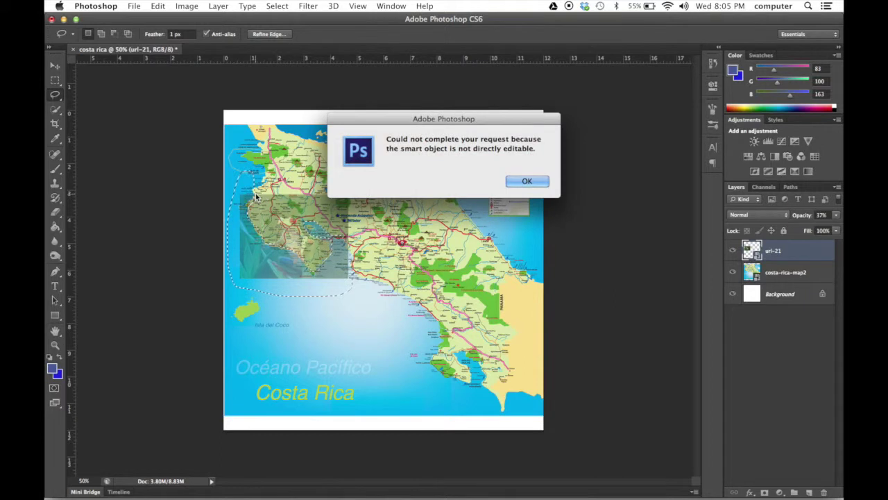
left_click(526, 182)
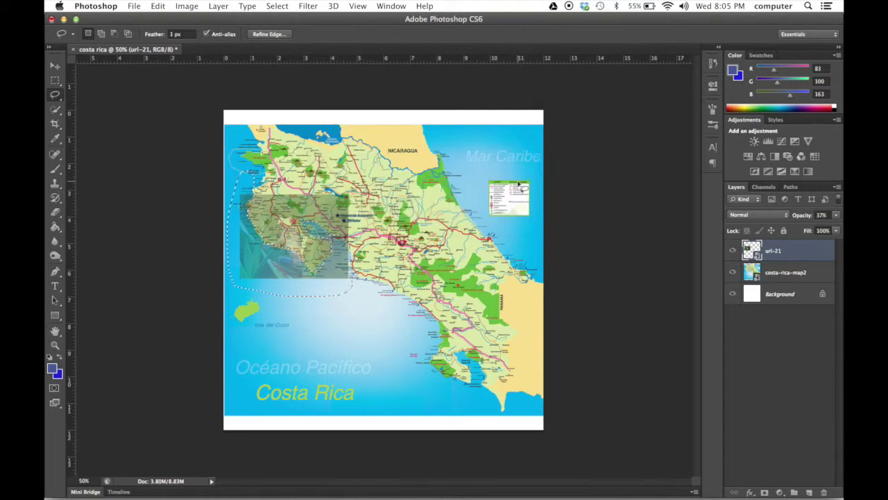
Rasterize the url-21 frog layer so its pixels can be edited.
right_click(772, 253)
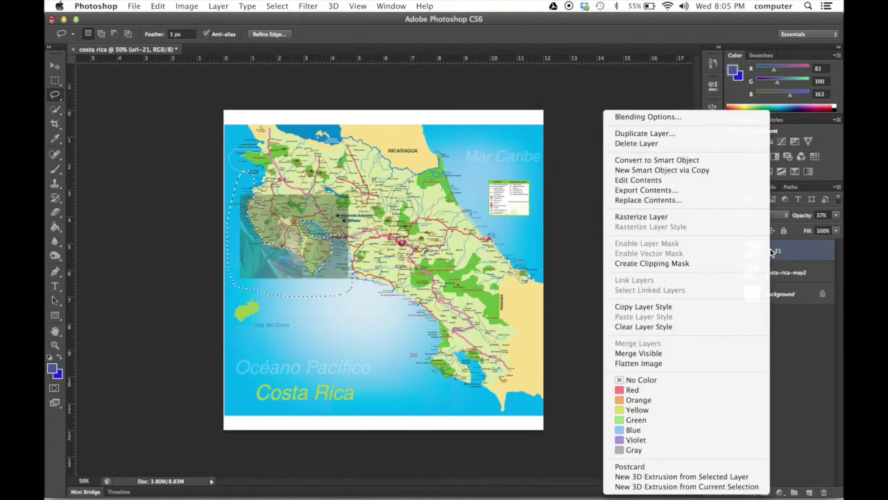
left_click(680, 218)
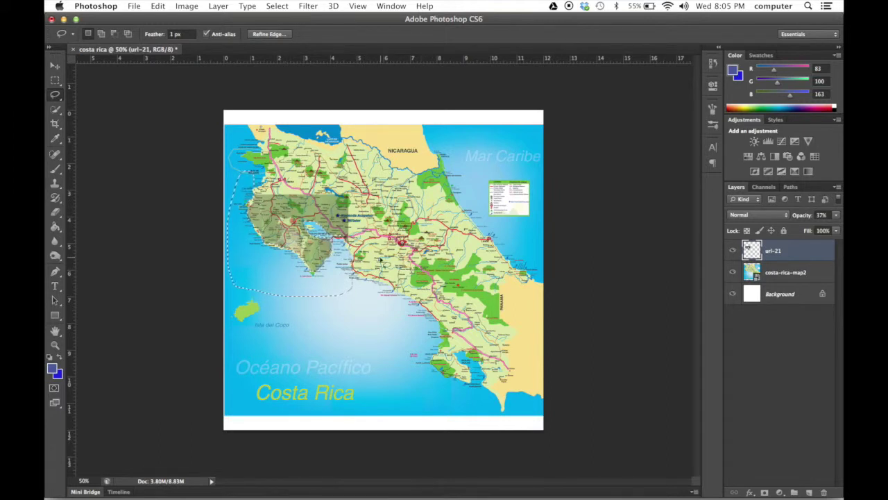
right_click(788, 252)
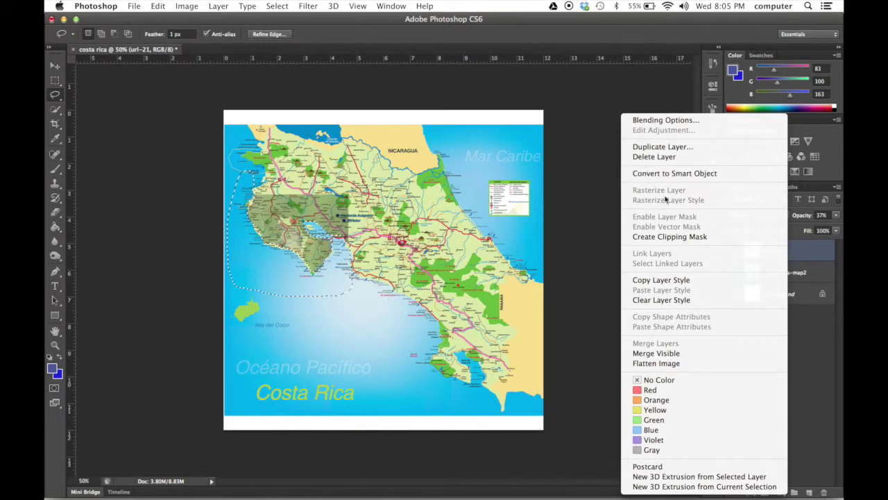
left_click(603, 193)
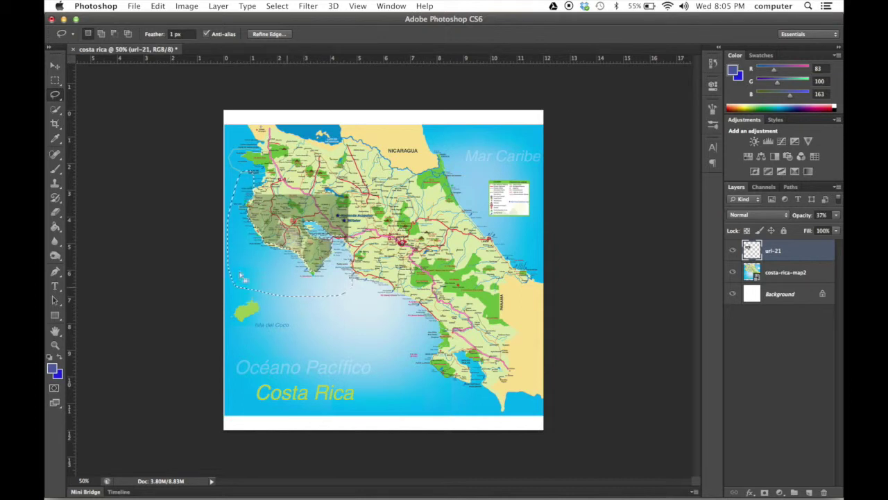
Switch to the Move tool and cancel an accidentally opened New document dialog.
left_click(56, 65)
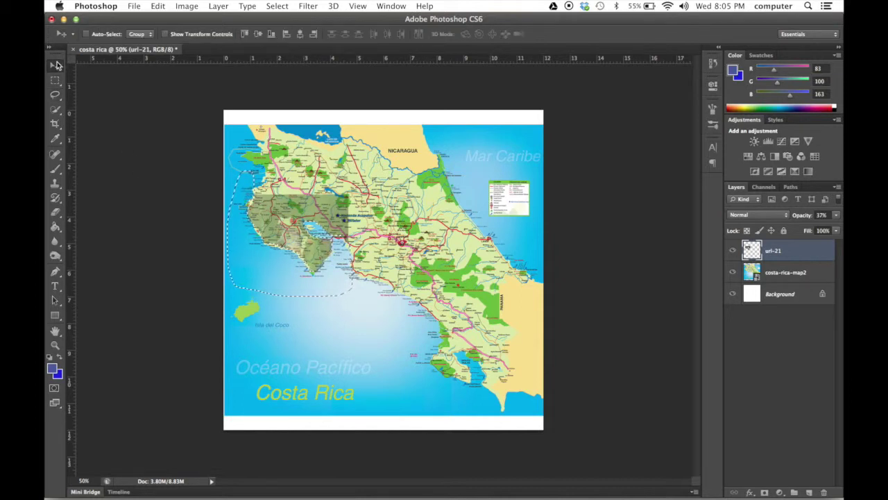
left_click(134, 6)
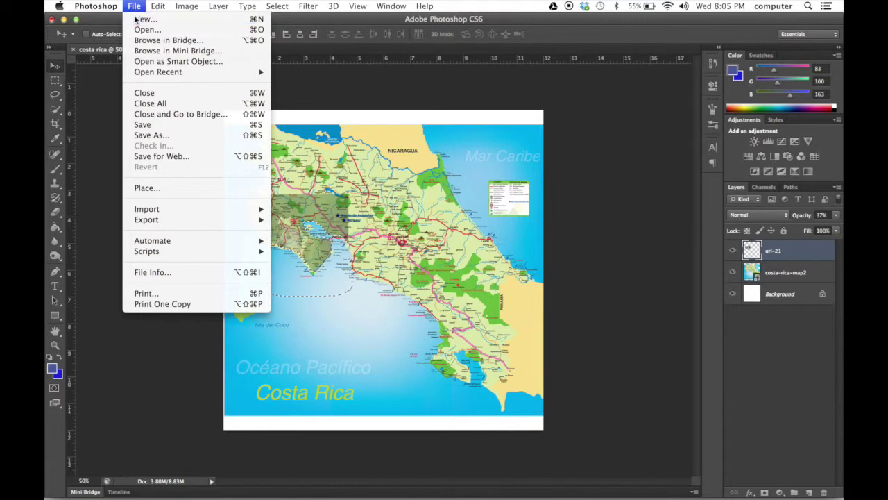
left_click(142, 19)
left_click(571, 131)
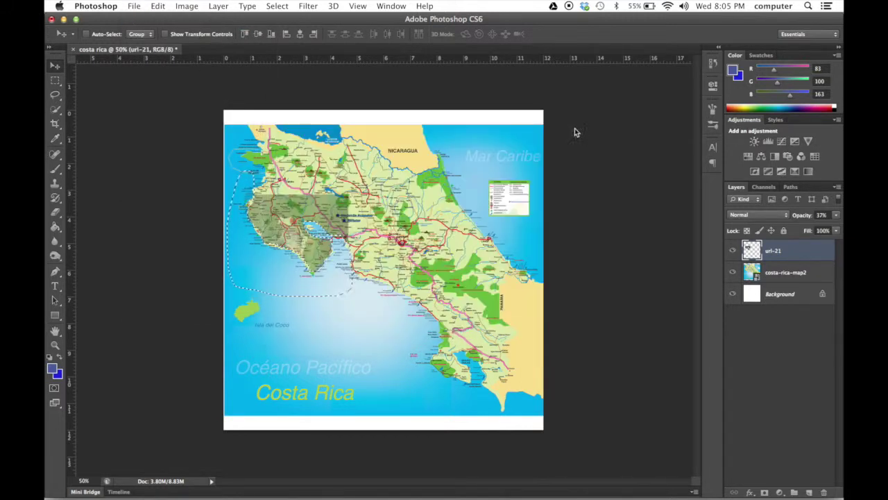
Place costa_rica_sloth_0.jpg from Downloads into the map document.
left_click(133, 6)
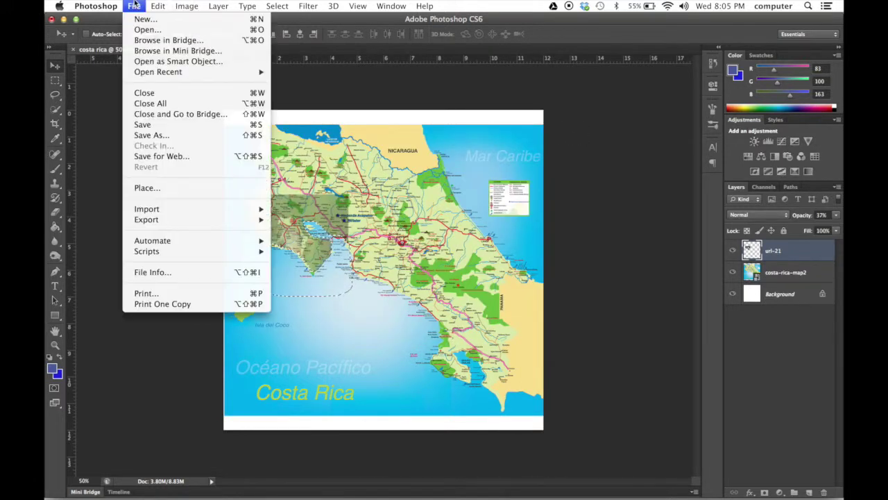
left_click(166, 188)
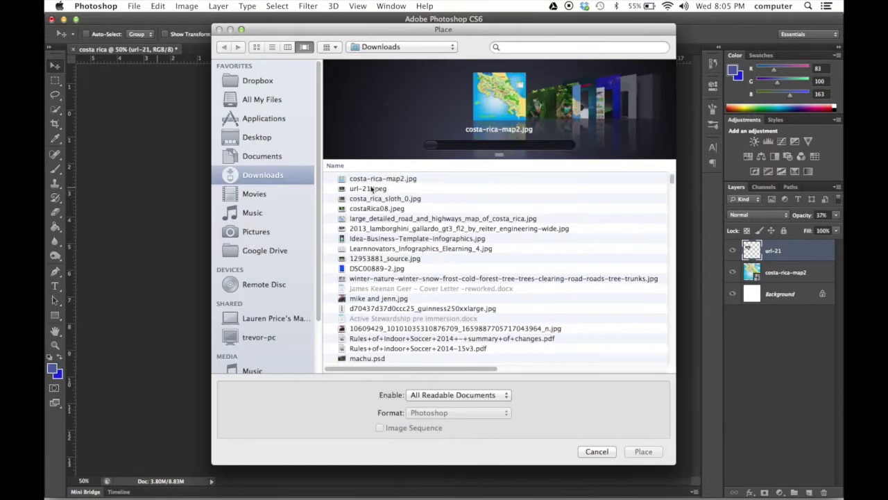
left_click(373, 200)
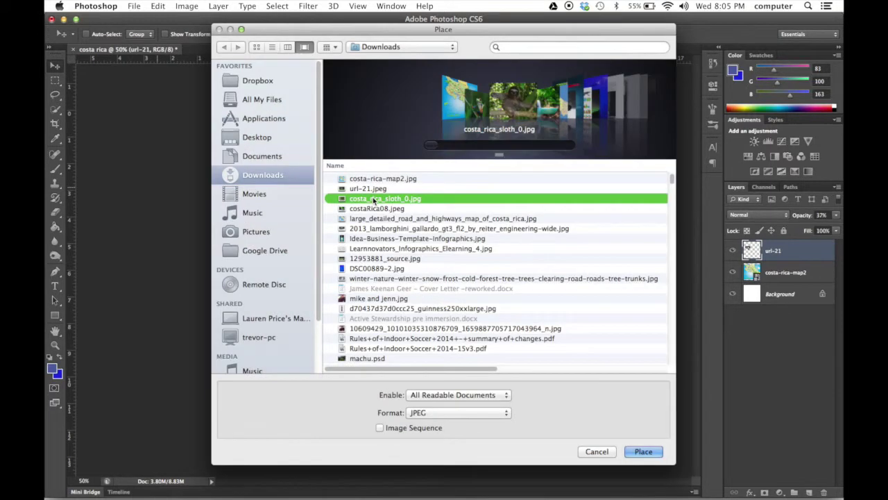
left_click(642, 451)
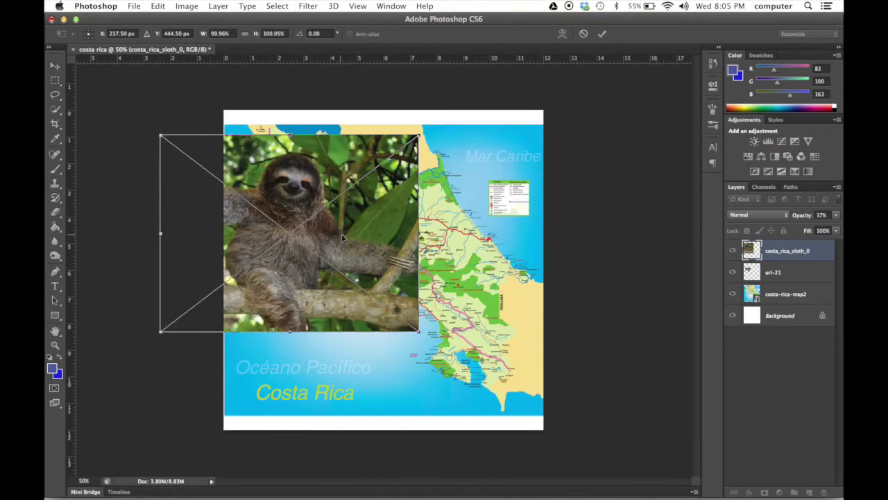
Shrink the sloth photo to under half size, position it near the northeastern coast, and commit.
left_click_drag(341, 237, 472, 256)
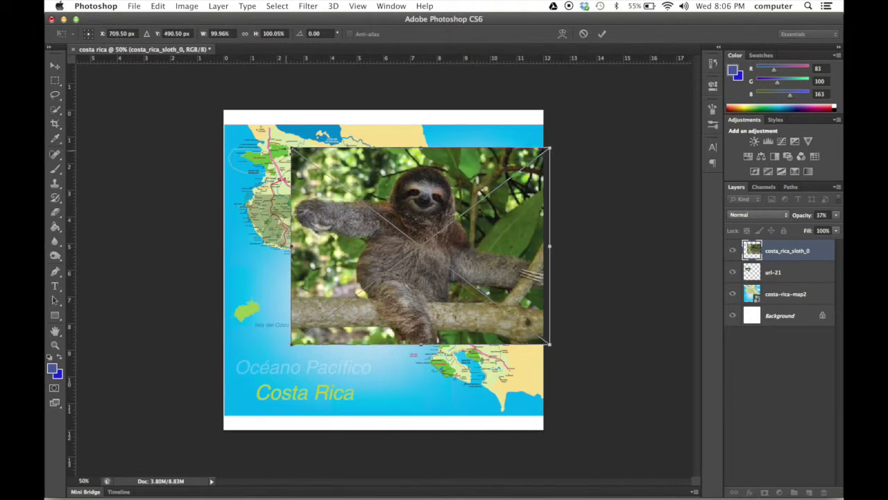
left_click_drag(290, 148, 419, 234)
left_click_drag(517, 316, 461, 241)
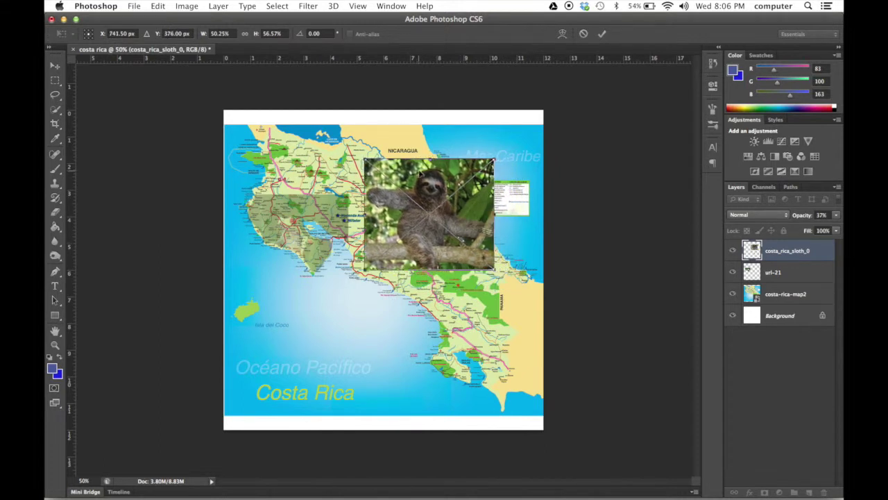
left_click_drag(364, 159, 383, 183)
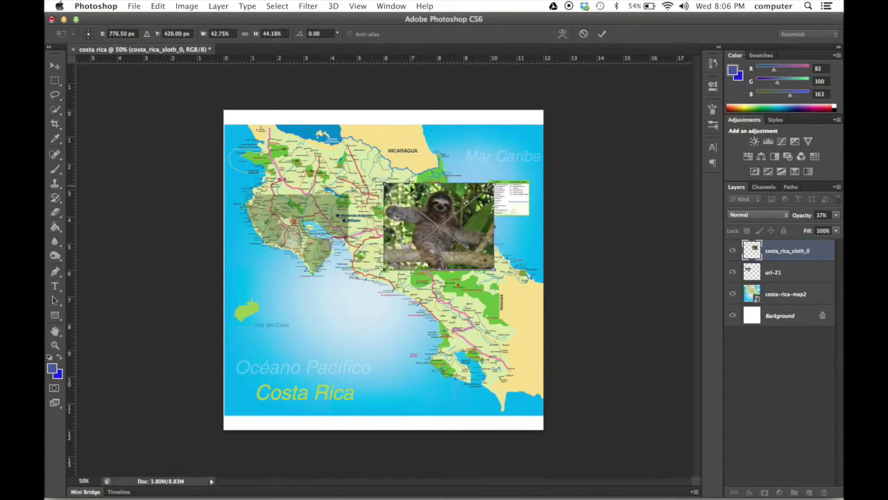
left_click_drag(434, 199, 433, 178)
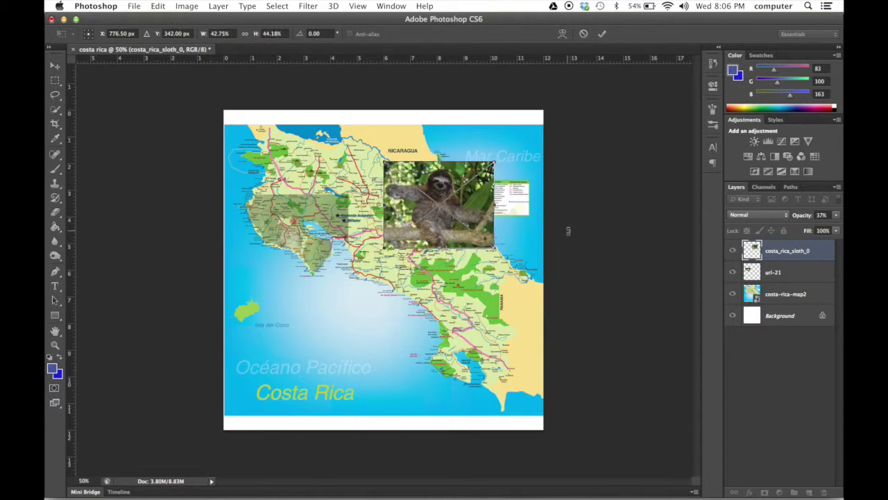
key("Return")
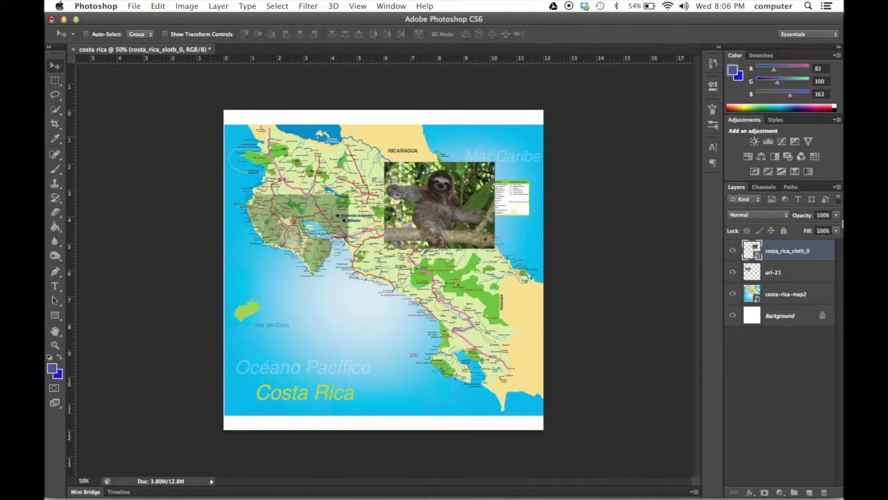
Fade the sloth layer to 36% opacity and lasso its area over the Caribbean Sea.
left_click(836, 215)
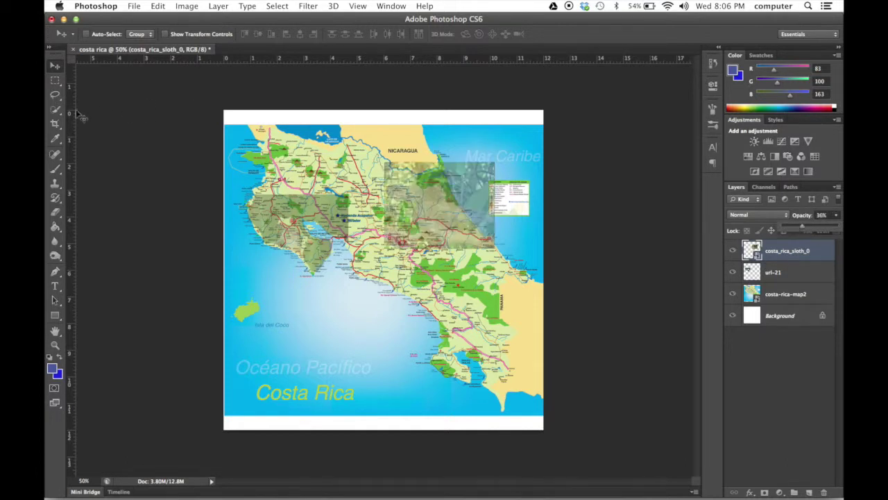
left_click_drag(55, 95, 94, 100)
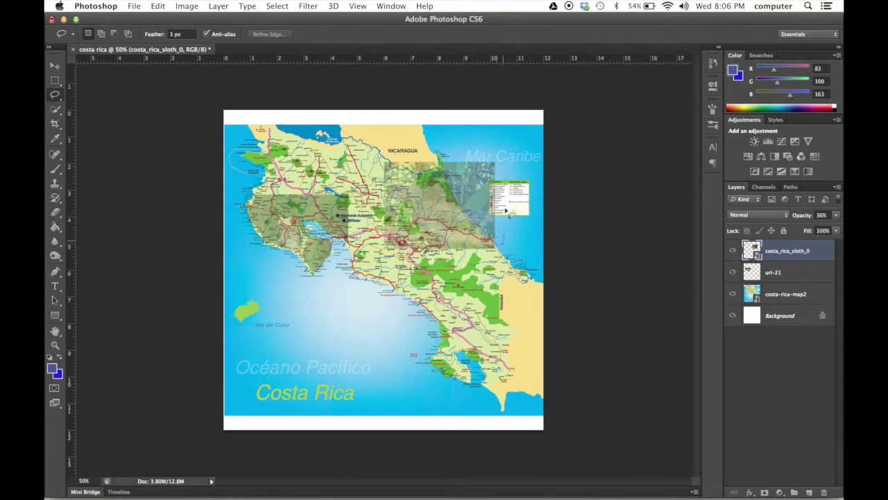
mouse_move(506, 212)
left_mouse_down()
mouse_move(510, 168)
mouse_move(494, 148)
left_mouse_up()
left_click_drag(442, 170, 445, 179)
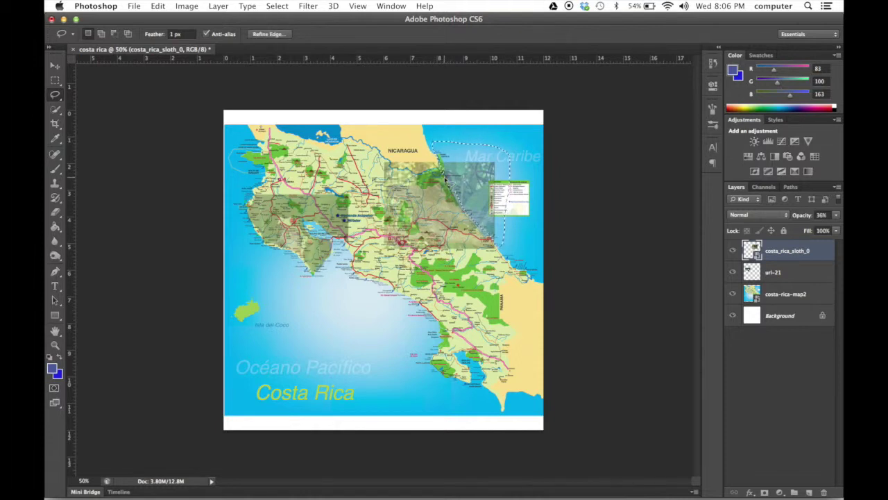
Rasterize the sloth layer, delete its selected sea portion, and clear the selection.
key("Delete")
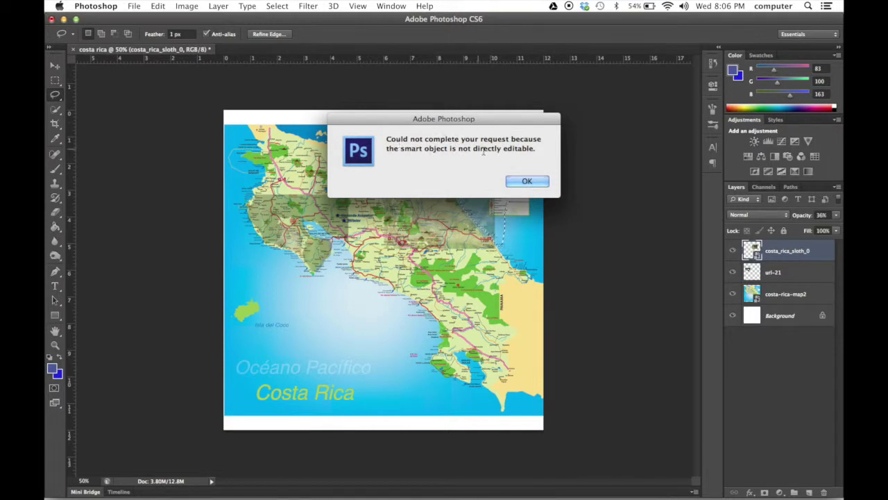
left_click(536, 182)
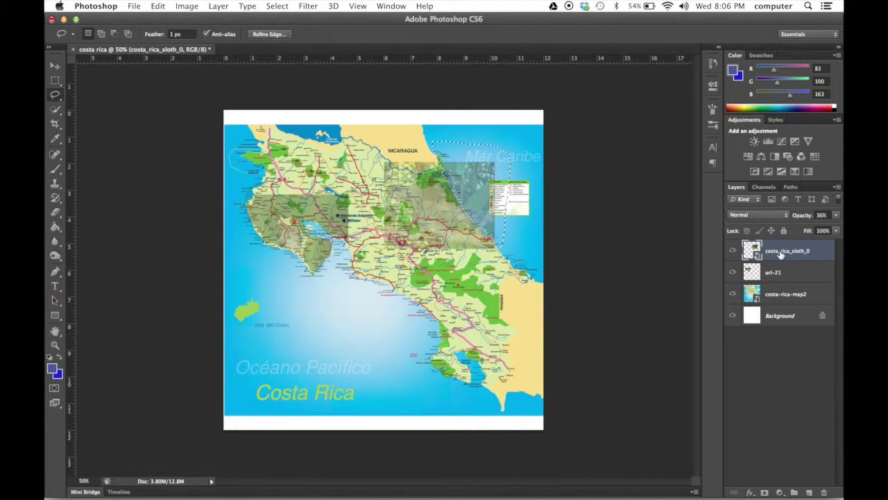
right_click(781, 257)
left_click(676, 217)
key("Delete")
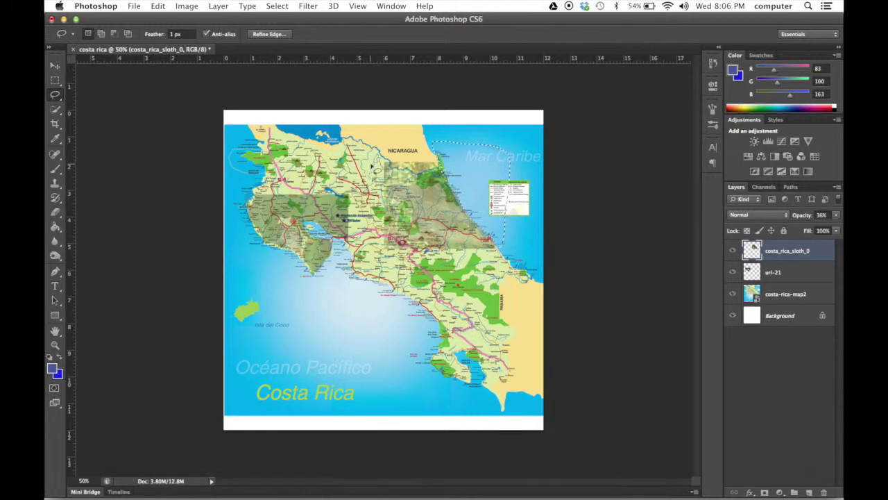
left_click(389, 162)
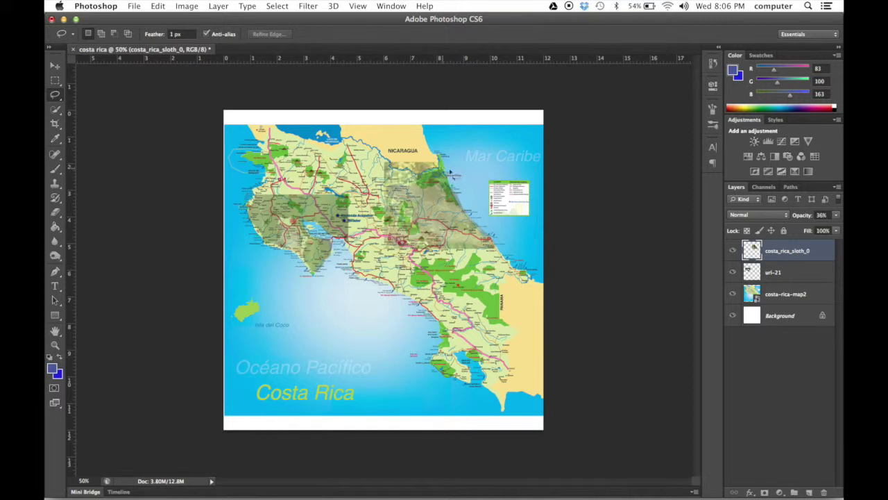
left_click_drag(396, 132, 380, 138)
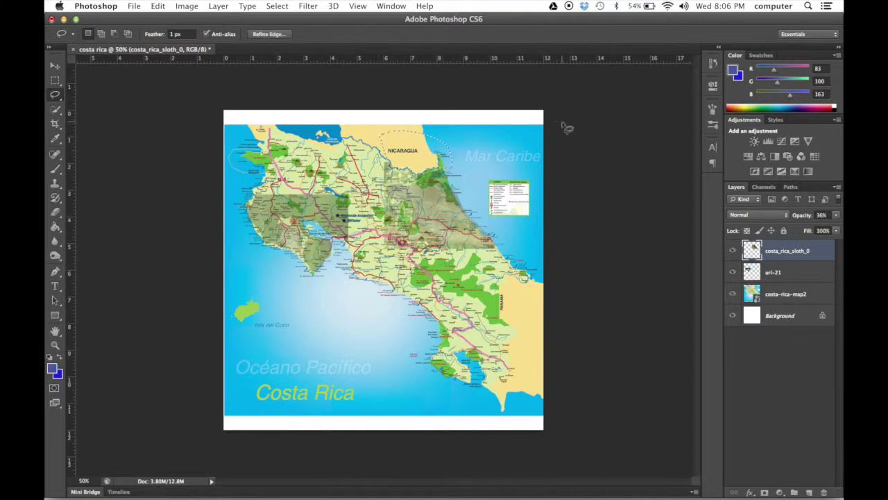
left_click(793, 272)
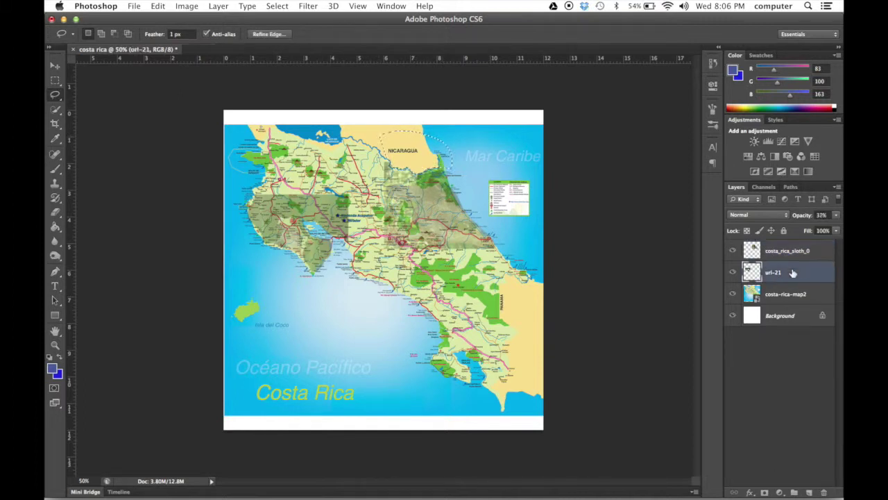
Raise both the frog layer url-21 and the sloth layer to 100% opacity.
left_click(836, 215)
left_click_drag(819, 228, 843, 230)
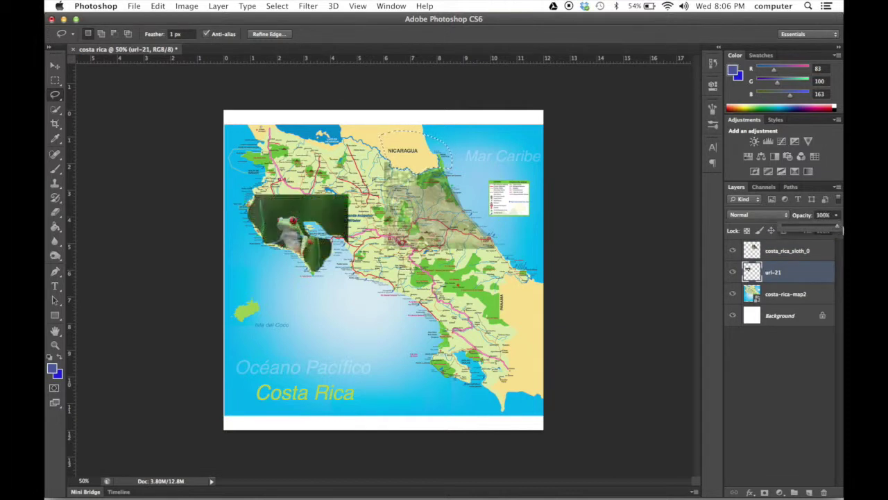
left_click(786, 255)
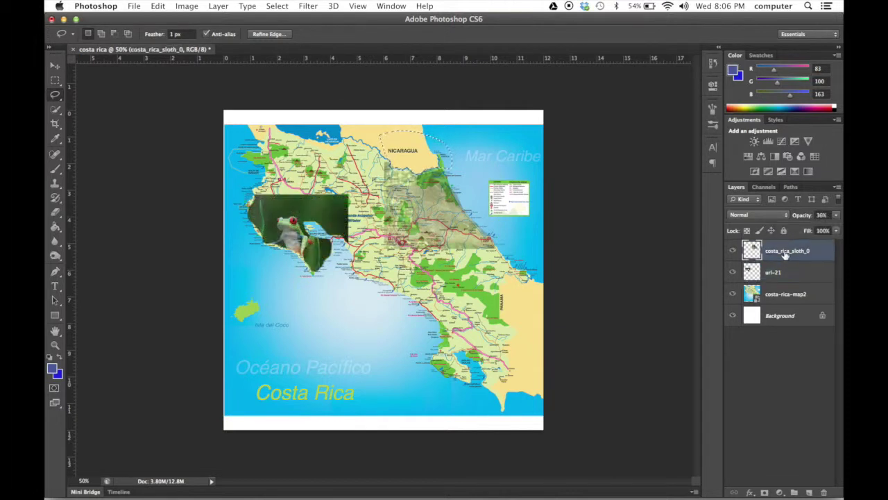
left_click(837, 215)
left_click_drag(815, 231, 842, 229)
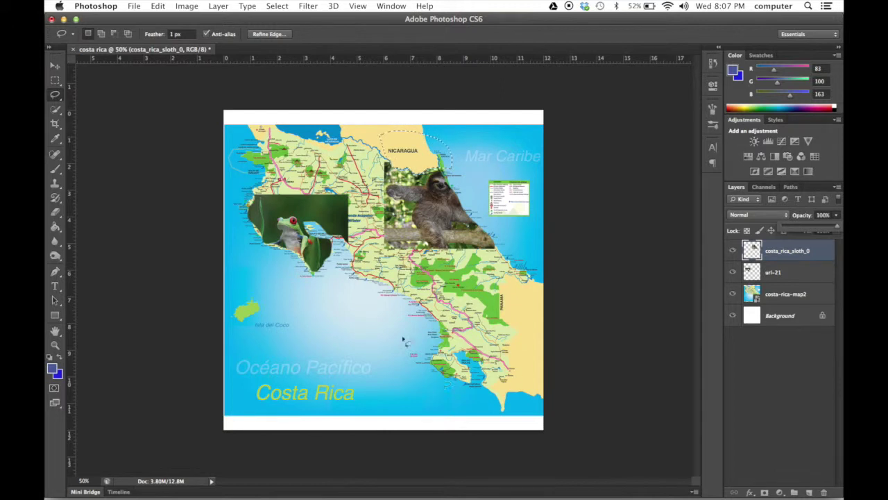
left_click(134, 8)
Use Save As with JPEG as the format, naming the file costa rica.jpg.
left_click(131, 136)
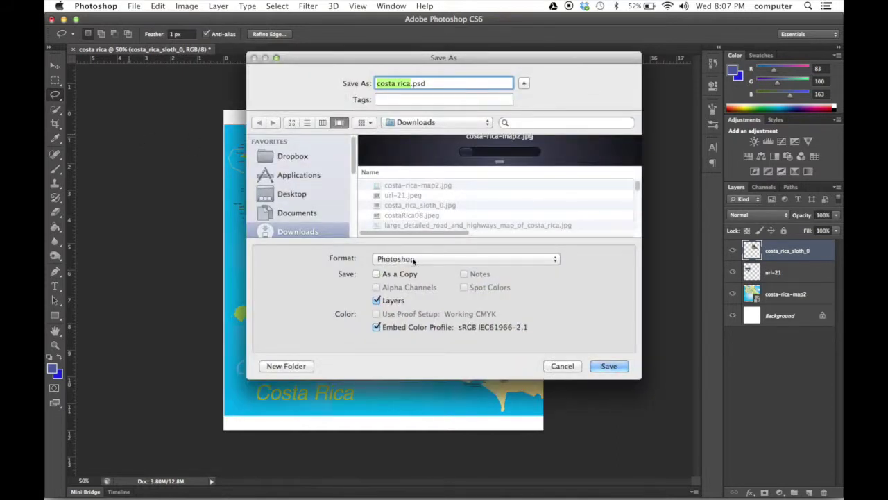
left_click(415, 260)
left_click(407, 328)
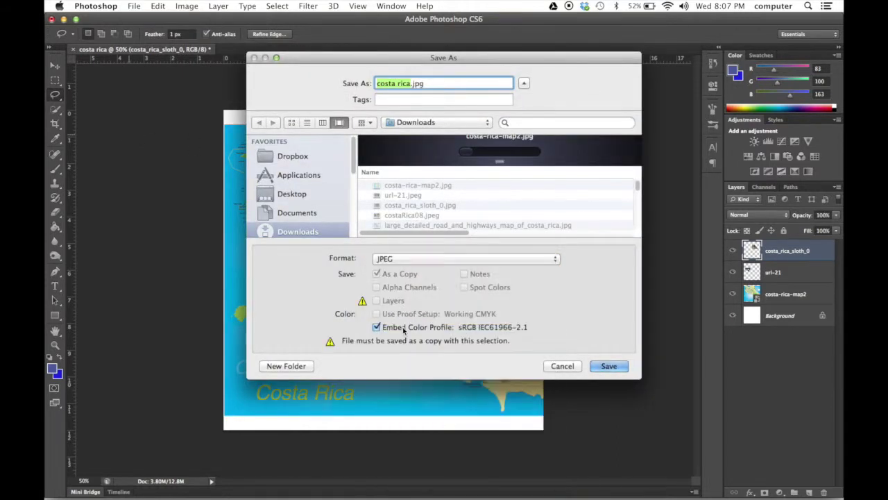